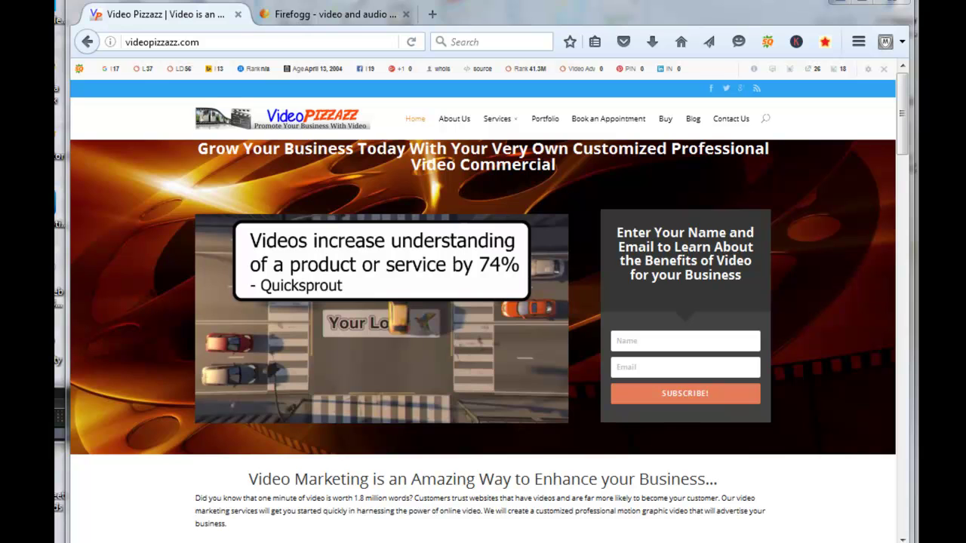
Install the Firefogg add-on from firefogg.org, allowing the install and restarting Firefox.
left_click(333, 16)
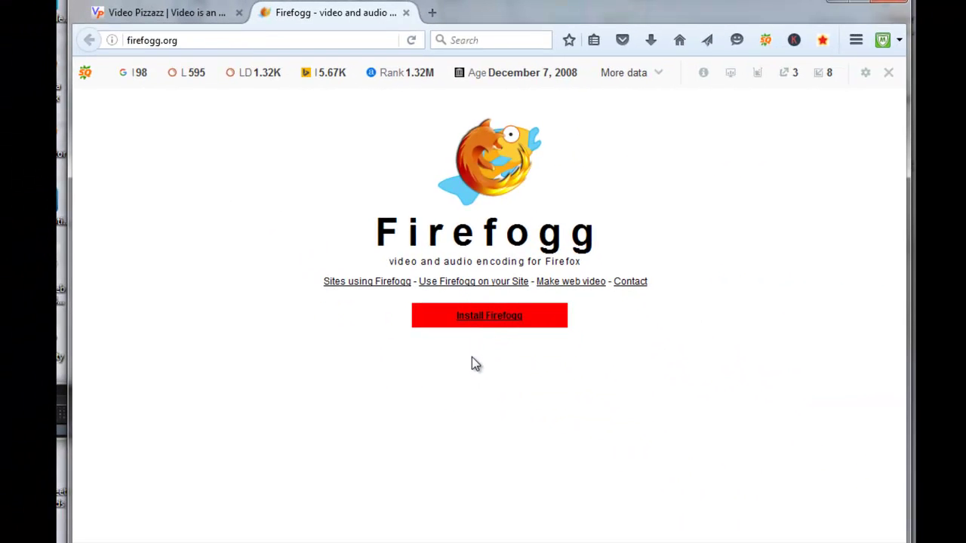
left_click(478, 319)
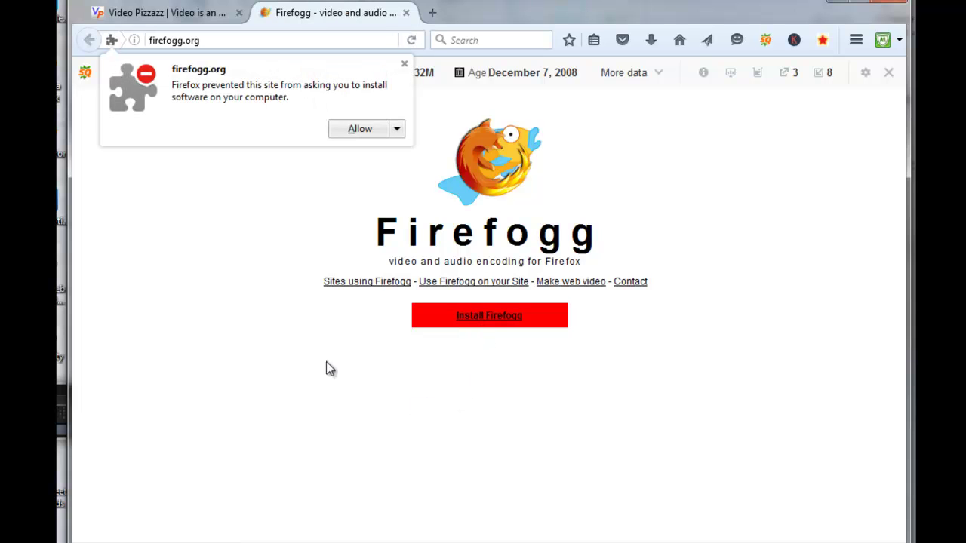
left_click(359, 130)
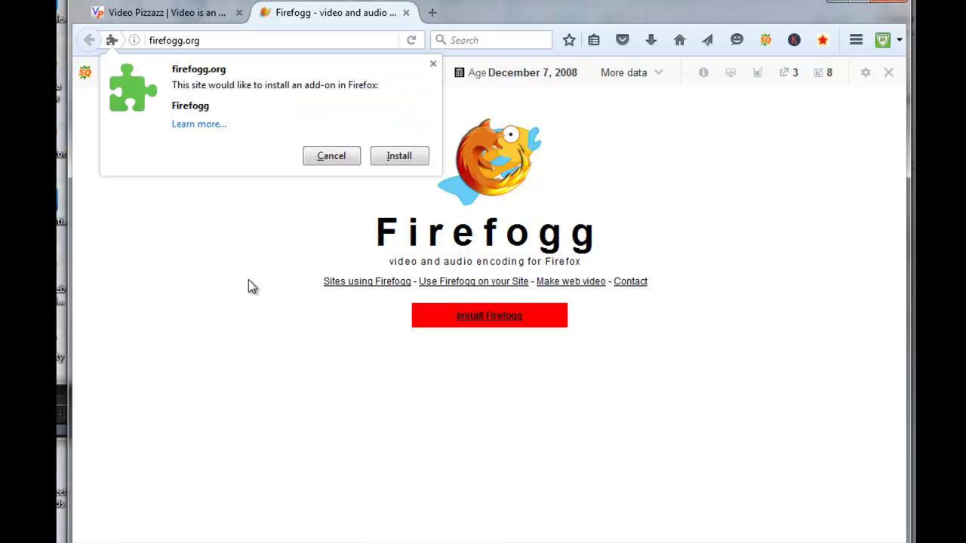
left_click(398, 157)
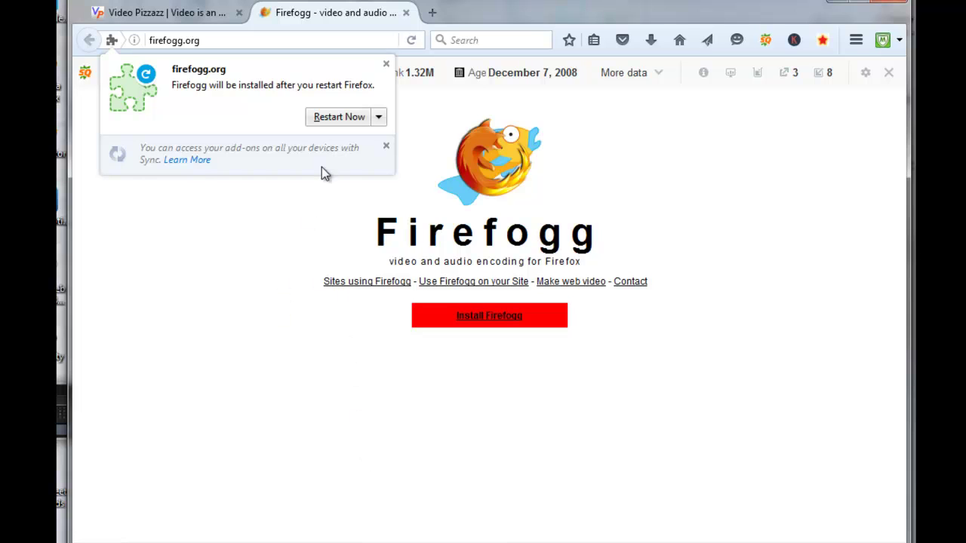
left_click(338, 119)
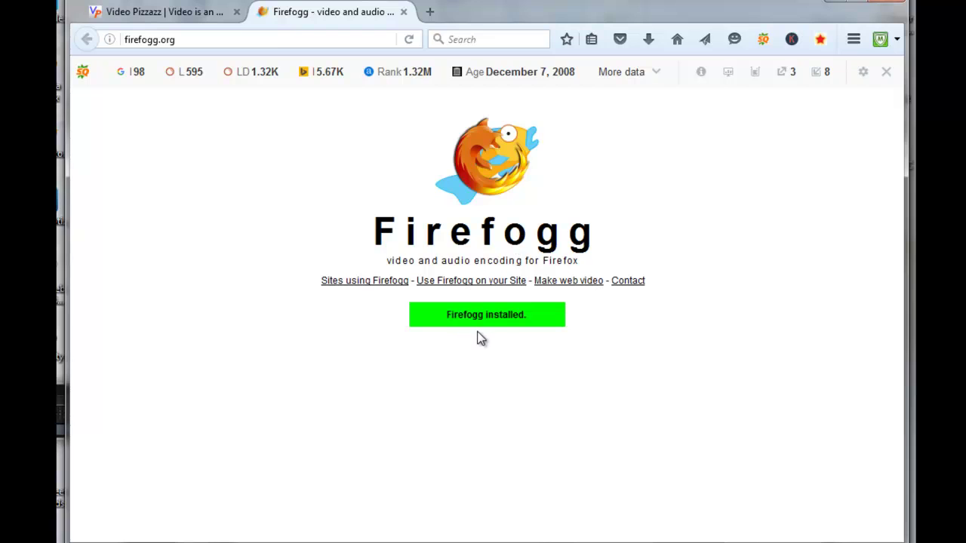
Load Demo1.mp4 from the WEBM folder into Firefogg's Make Web Video page.
left_click(568, 281)
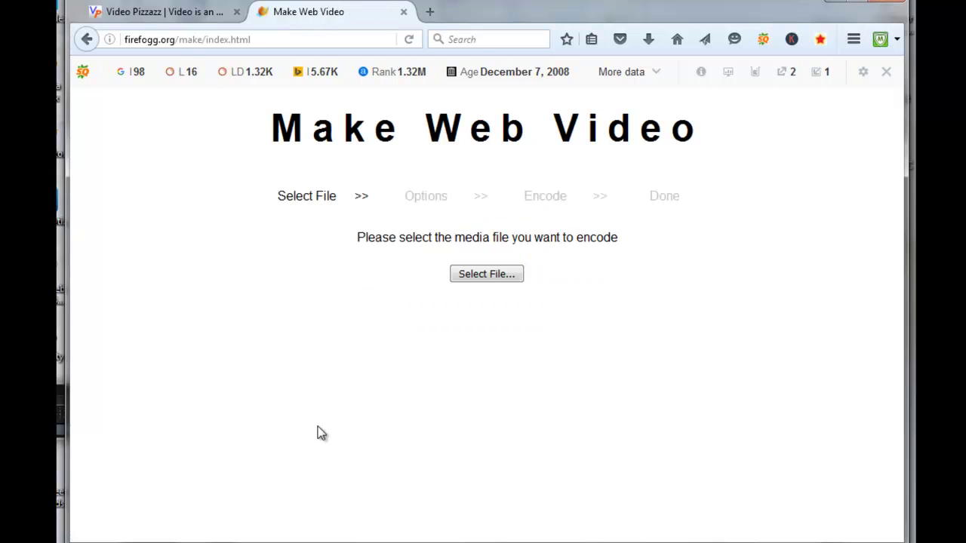
left_click(485, 275)
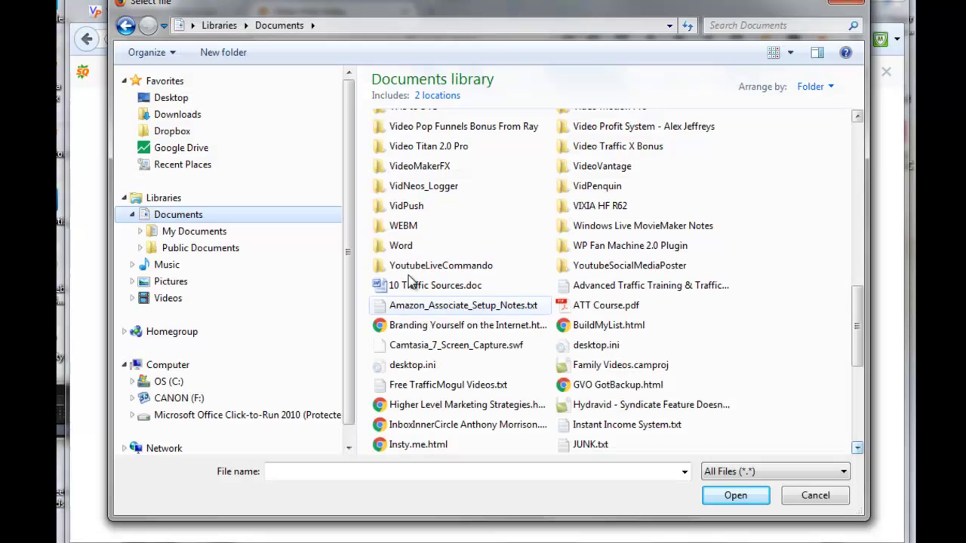
left_click(402, 230)
double_click(402, 230)
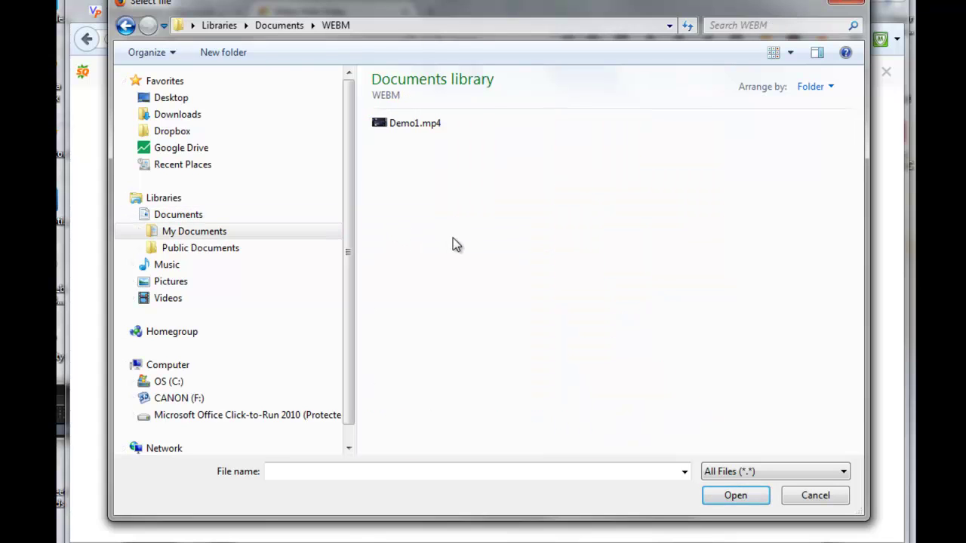
left_click(407, 128)
left_click(724, 496)
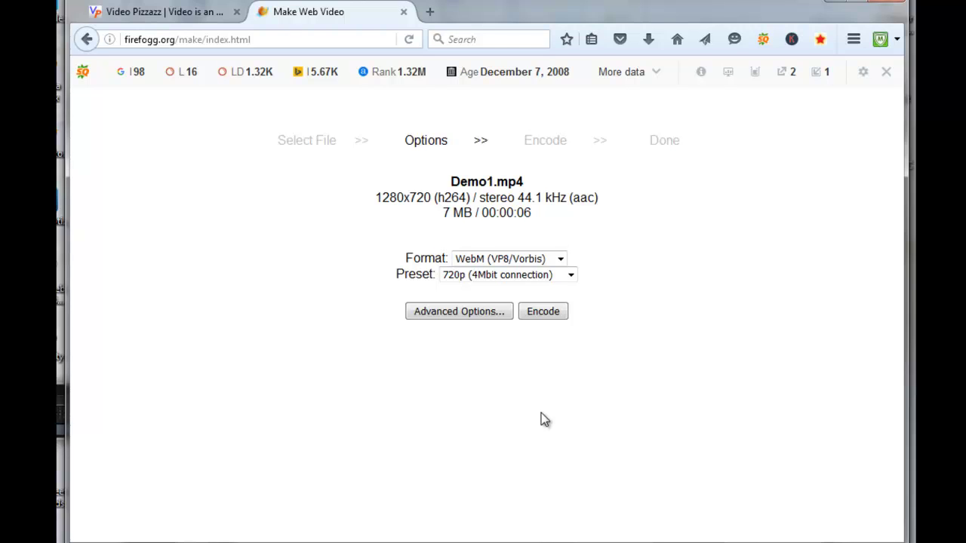
In Advanced Options, set the output size to 720 x 480.
left_click(442, 309)
scroll(260, 246, "down", 2)
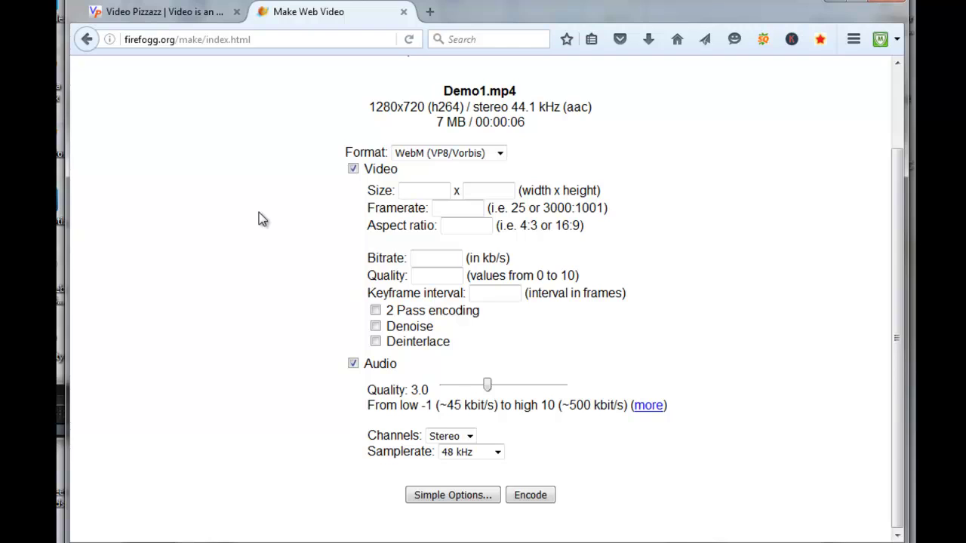
left_click(417, 189)
type("720")
left_click(483, 190)
type("480")
Set framerate 30, aspect ratio 16:9, bitrate 2300 and quality 10.
left_click(451, 208)
type("30")
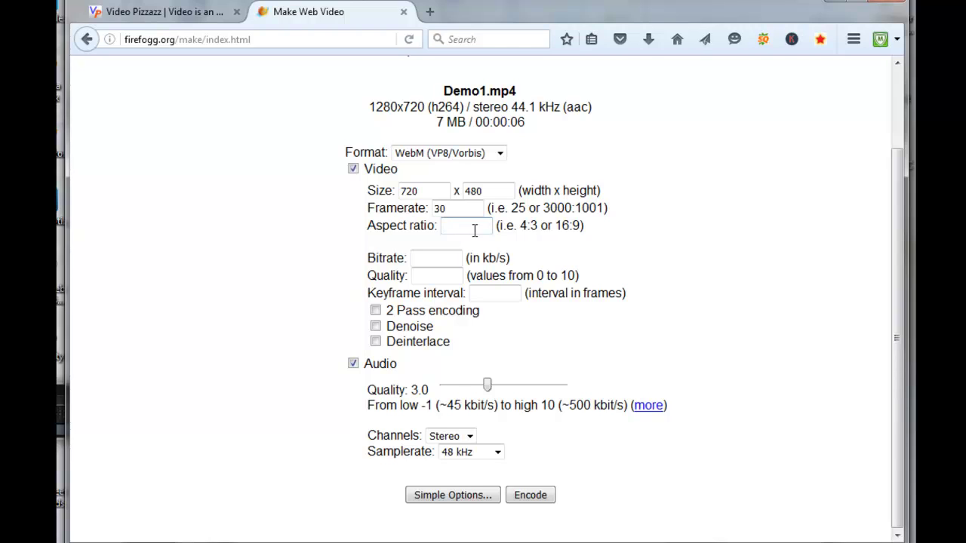
type("16:9")
left_click(418, 257)
type("2300")
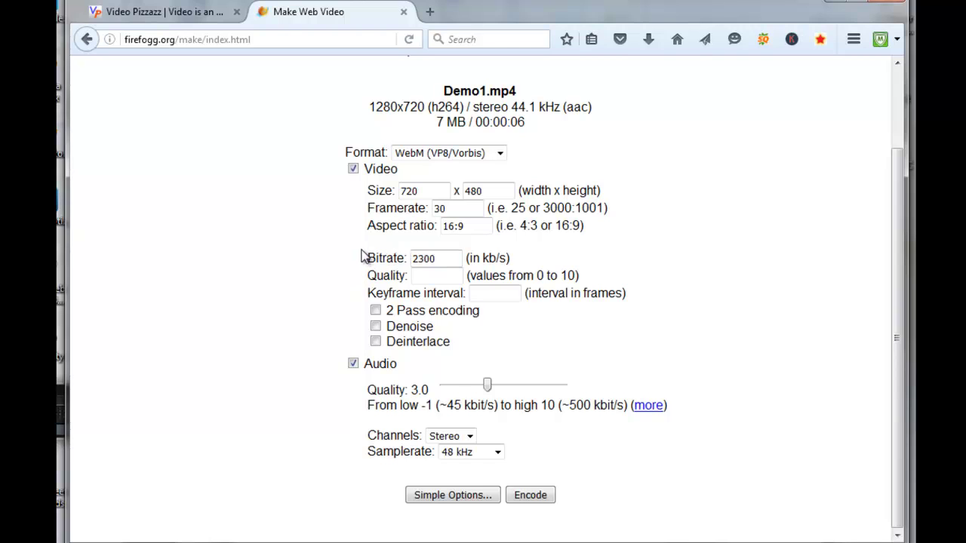
left_click(434, 281)
type("10")
Enable 2 Pass encoding and set audio to Mono at 22,050 Hz.
left_click(376, 310)
left_click(469, 436)
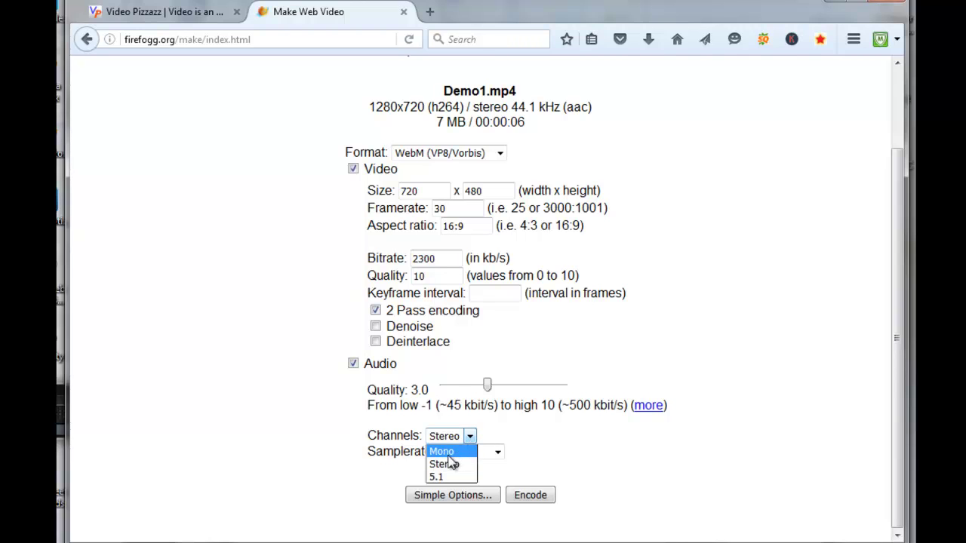
left_click(451, 451)
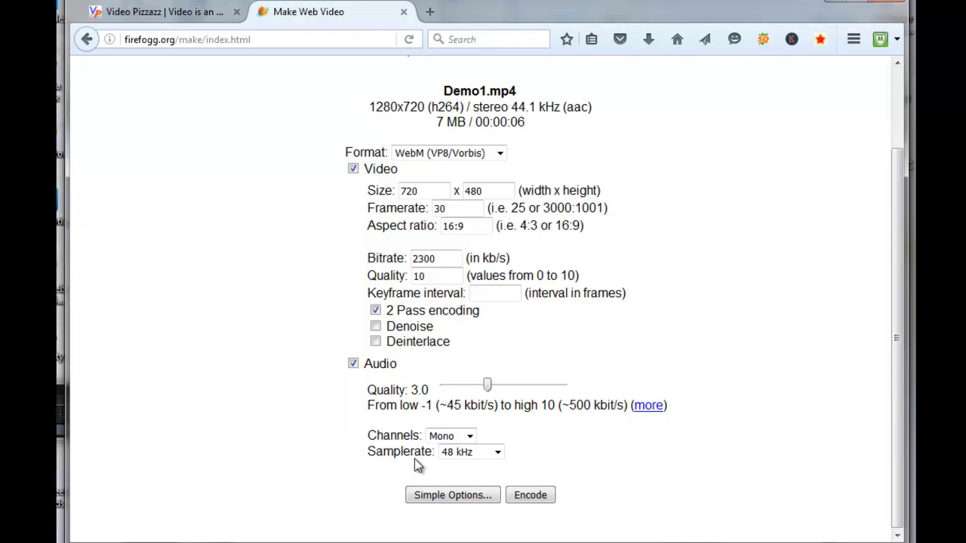
left_click(497, 453)
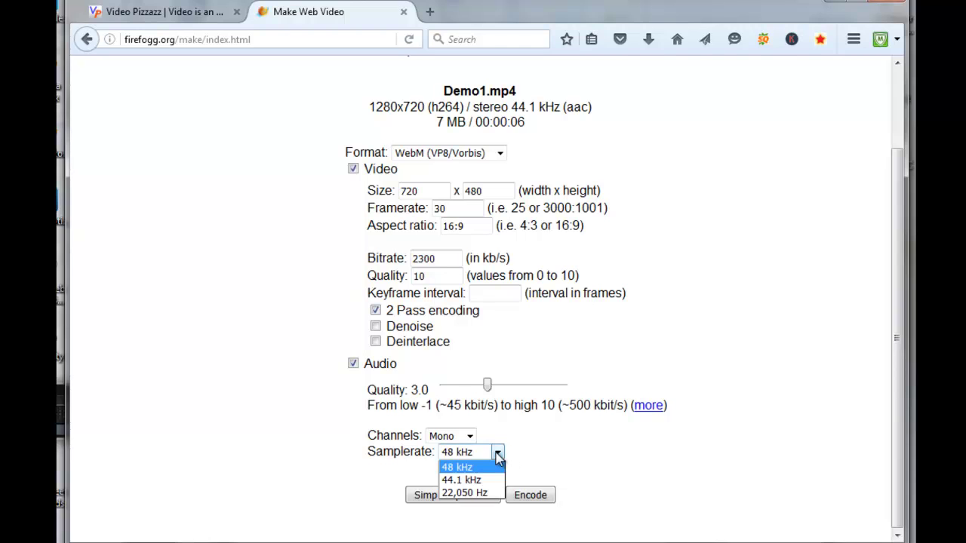
left_click(467, 493)
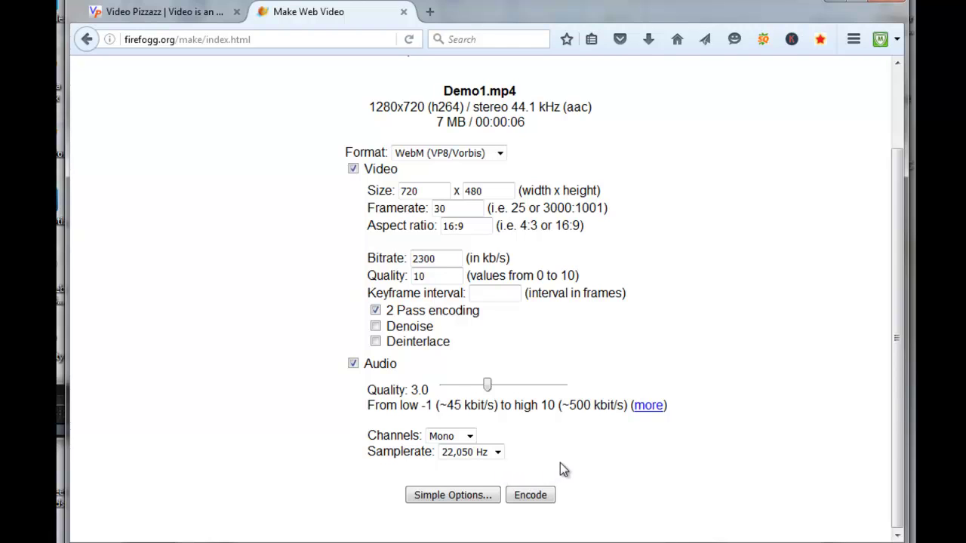
Encode the video and save the output as Demo1.webm.
left_click(530, 495)
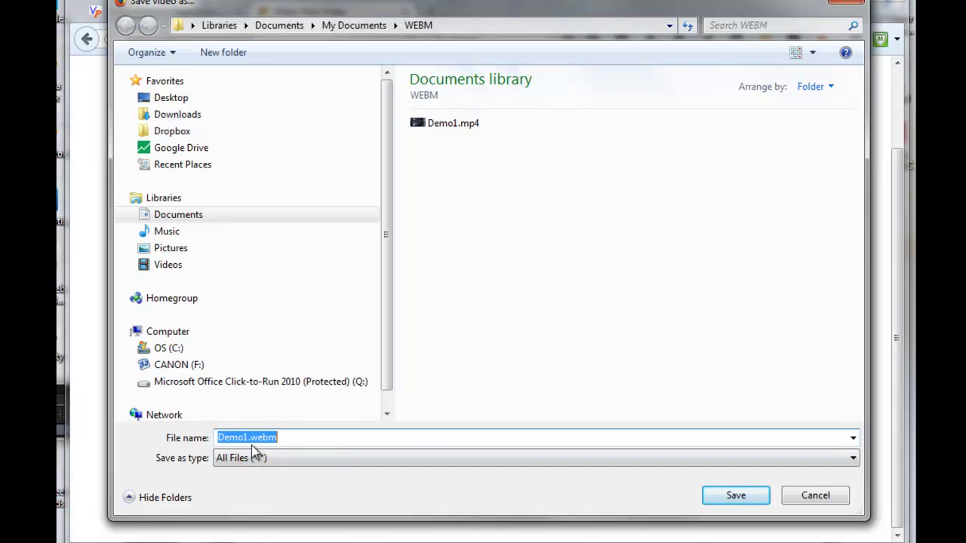
left_click(725, 497)
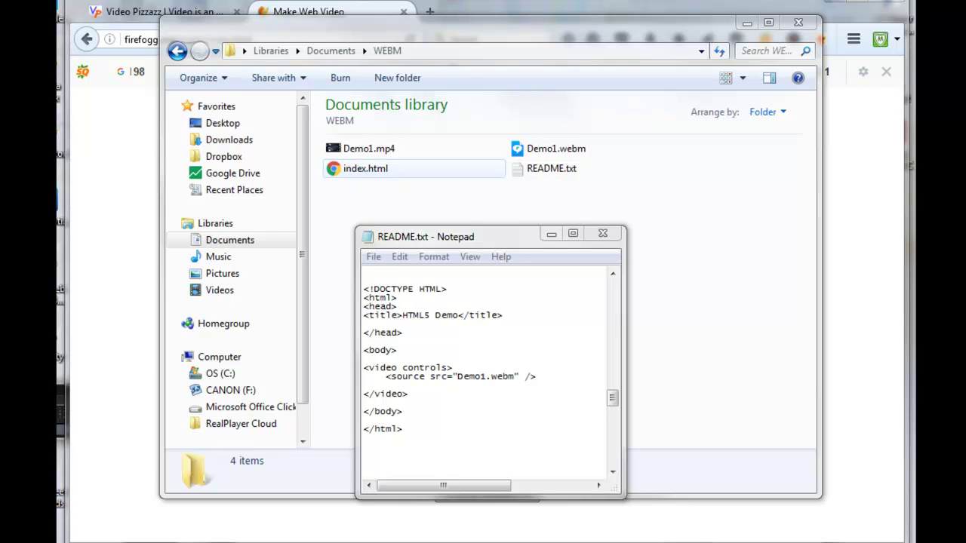
Bring the WEBM folder window in front of Notepad via index.html.
left_click(365, 168)
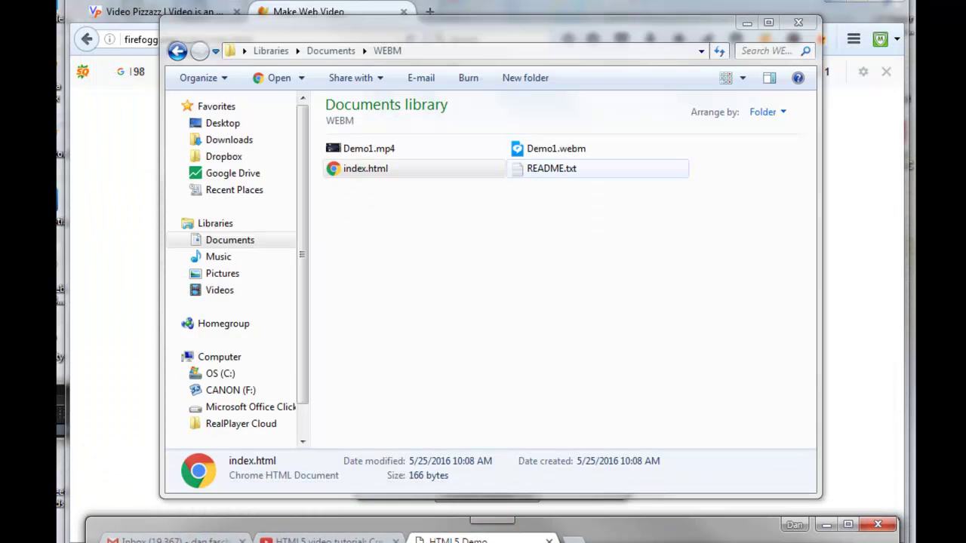
Open README.txt in Notepad and highlight the "video controls>" text.
double_click(551, 169)
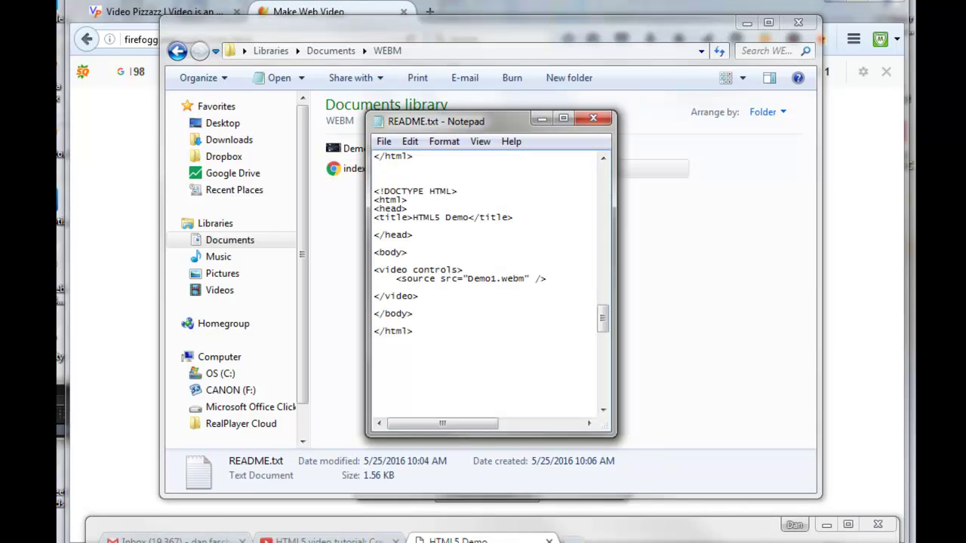
left_click_drag(378, 270, 463, 270)
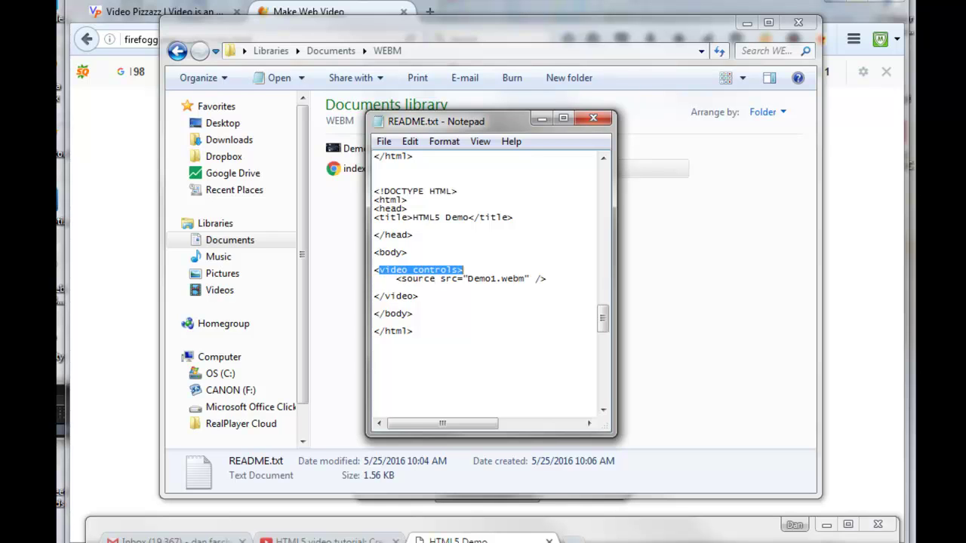